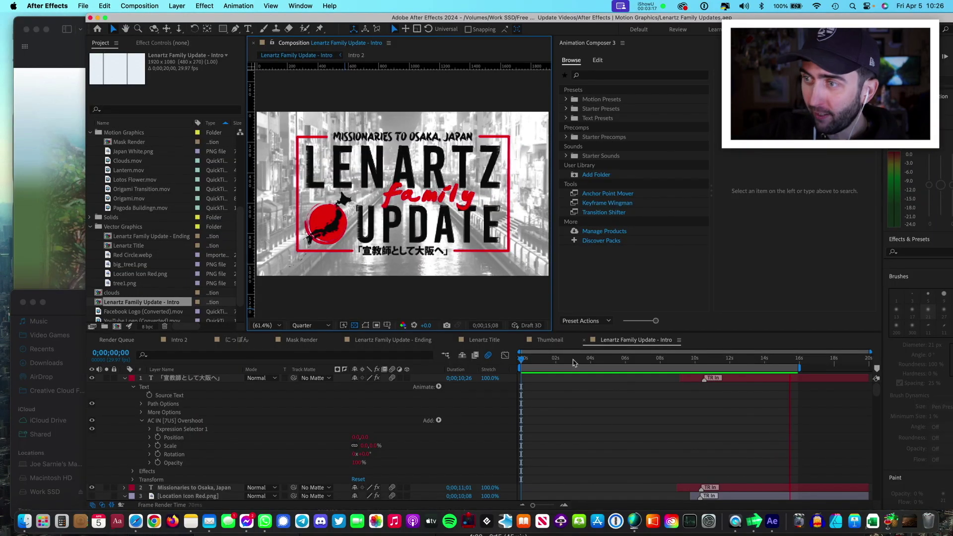
Stop playback, select the Camera 1 layer and review the intro through the origami transition up to the lantern scene at 0;00;05;07.
key(space)
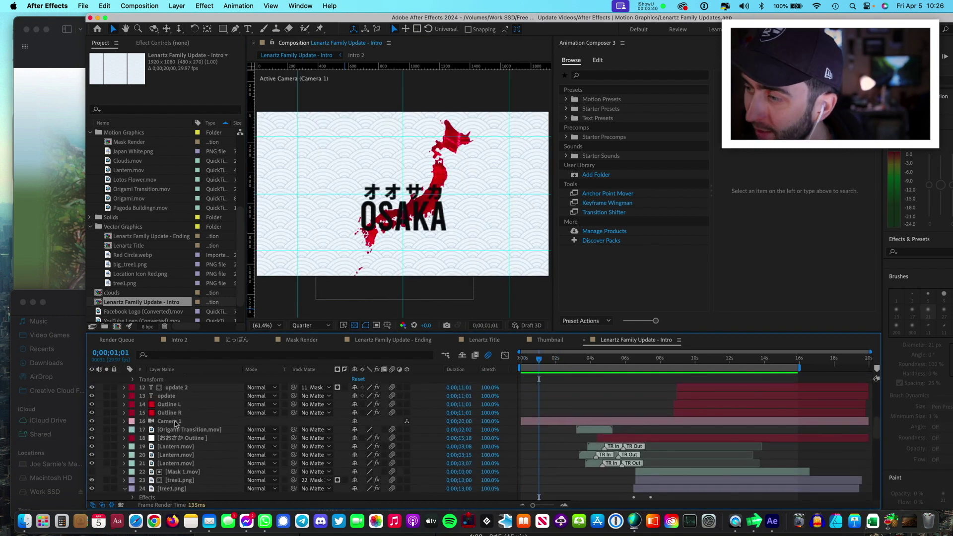
click(174, 422)
scroll(306, 418, up, 1)
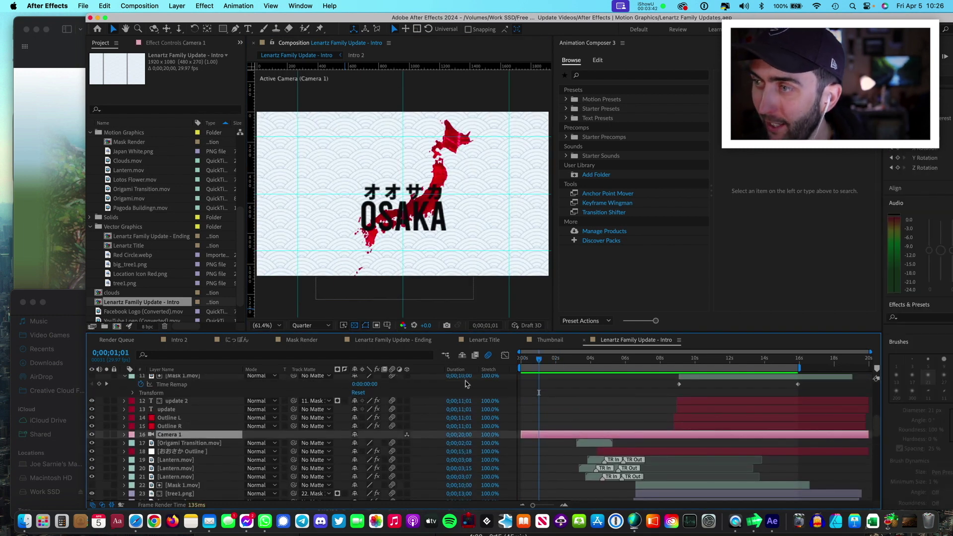
drag(538, 360, 577, 355)
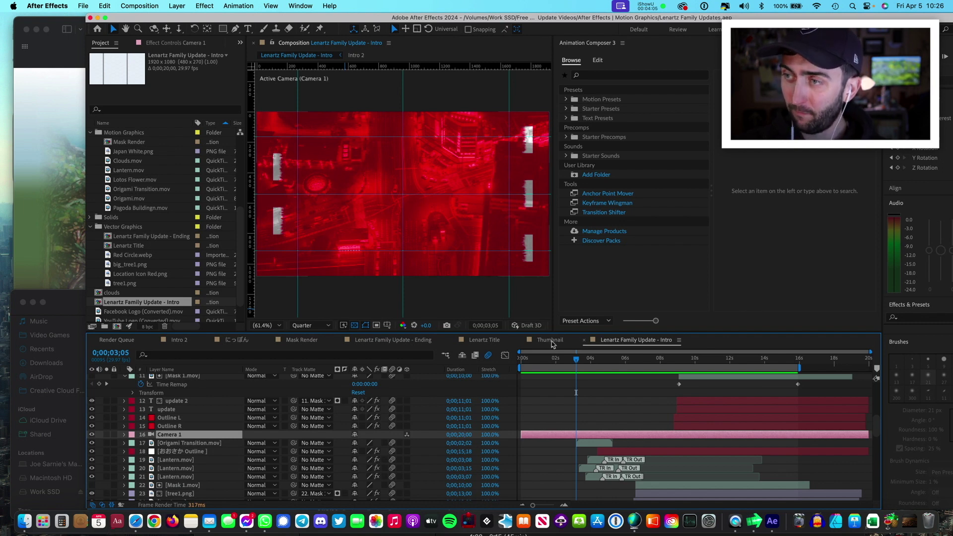
drag(575, 358, 611, 360)
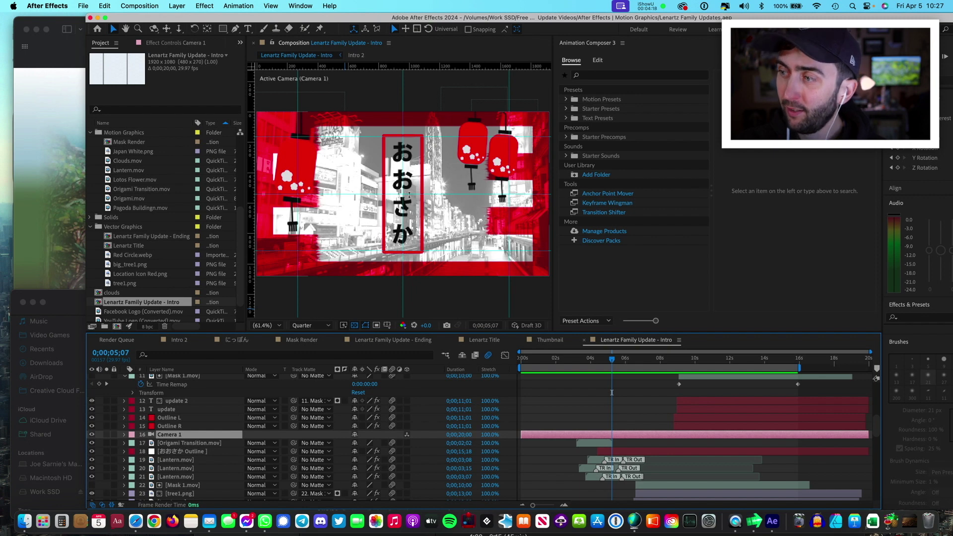
Review the にっぽん cherry-blossom scene and its entrance, then advance the intro to the title reveal at 0;00;09;20.
drag(616, 364, 655, 361)
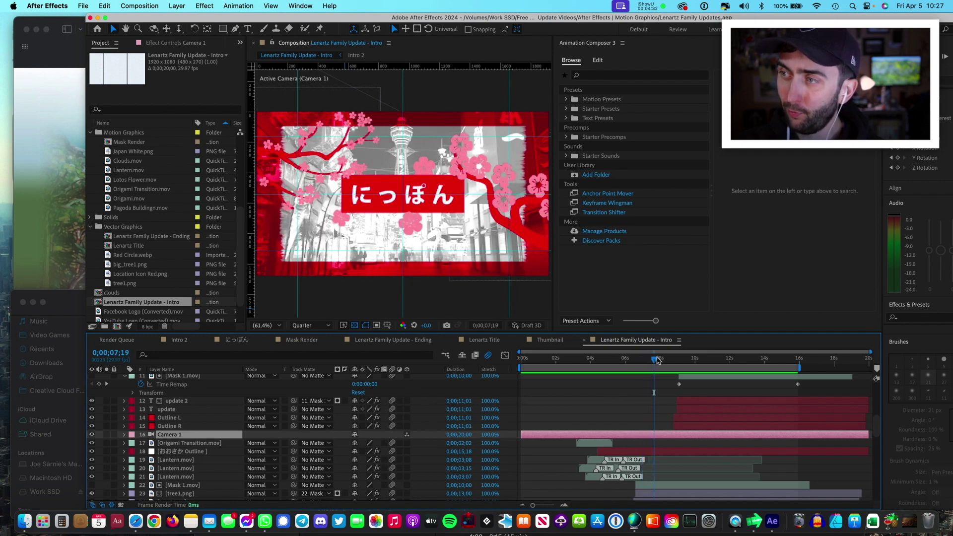
drag(655, 361, 667, 361)
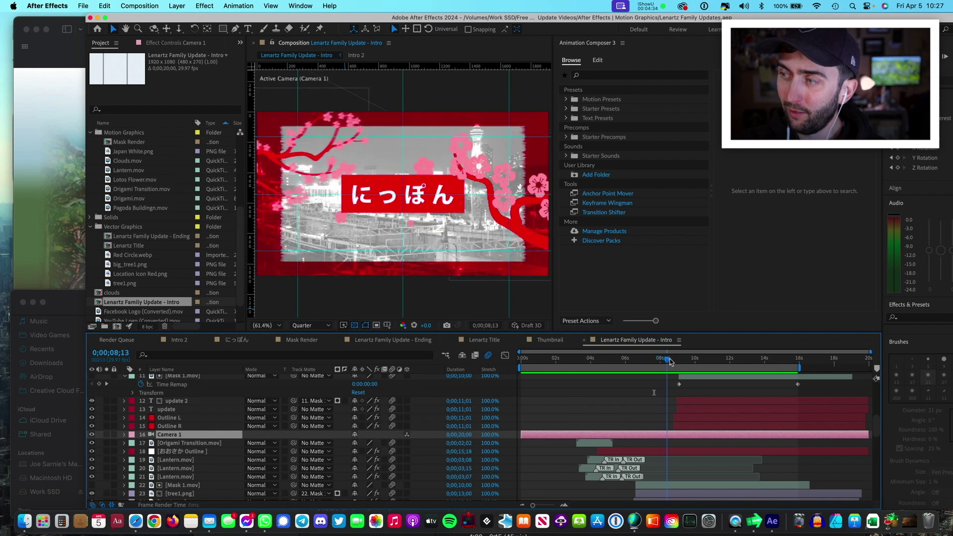
drag(664, 362, 644, 361)
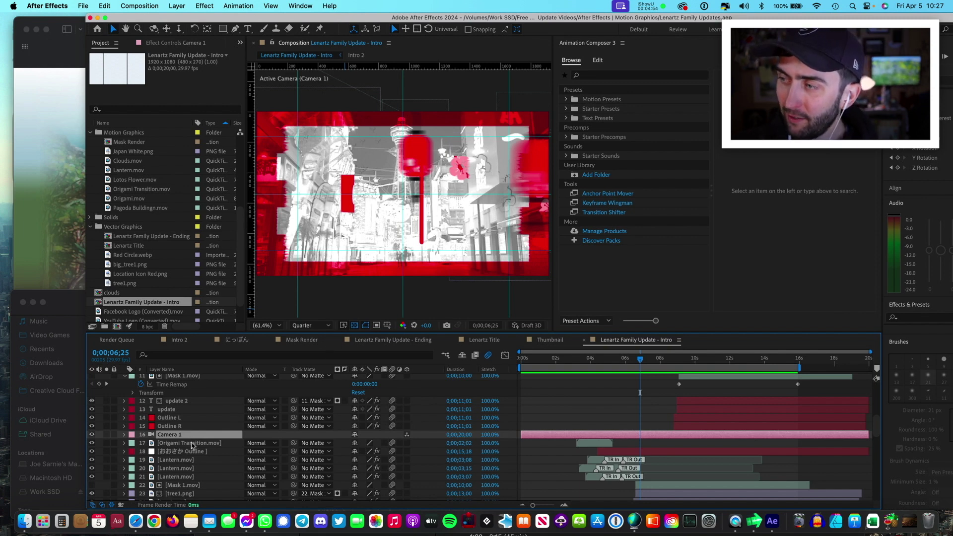
drag(638, 362, 689, 363)
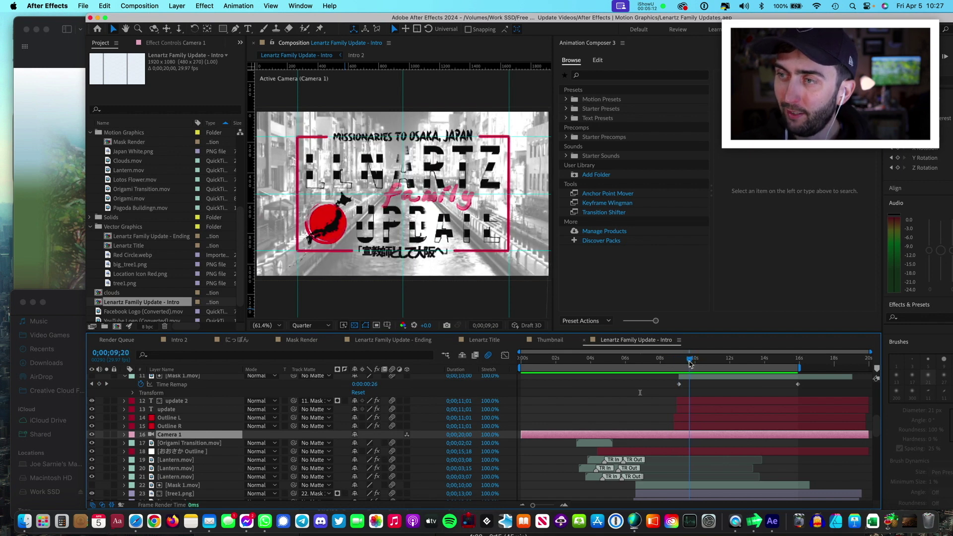
Inspect the Vegas effect on the family-name text layer, then select the matted duplicate text layer above it.
scroll(188, 476, up, 5)
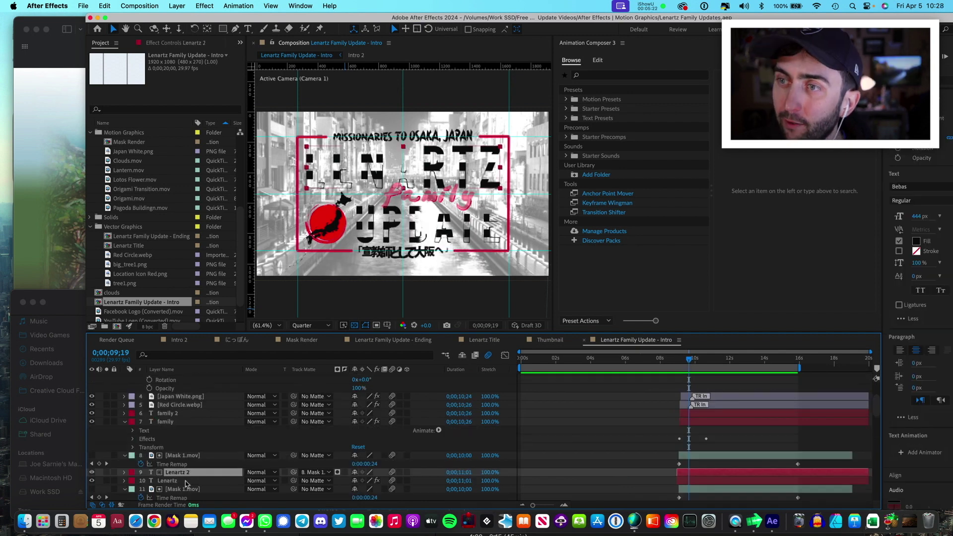
click(187, 480)
click(175, 45)
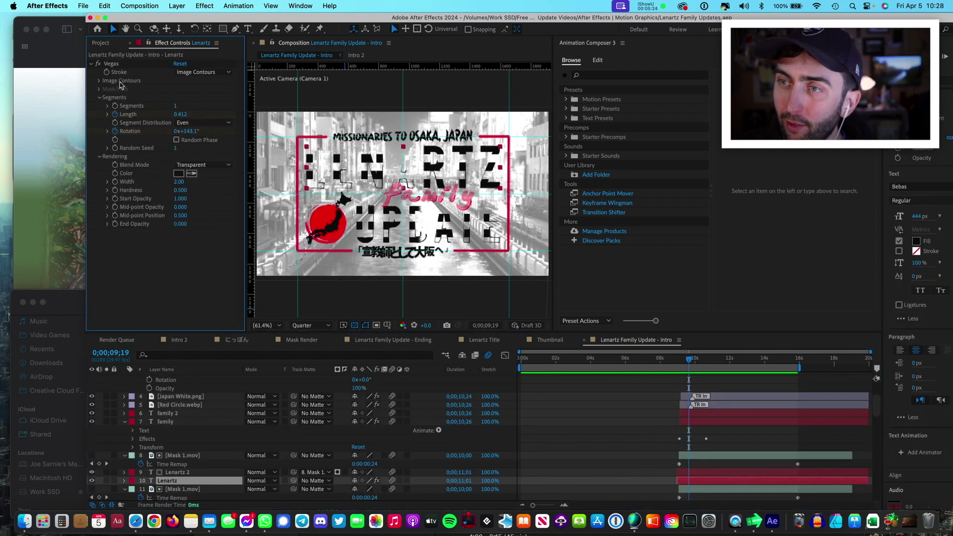
click(132, 65)
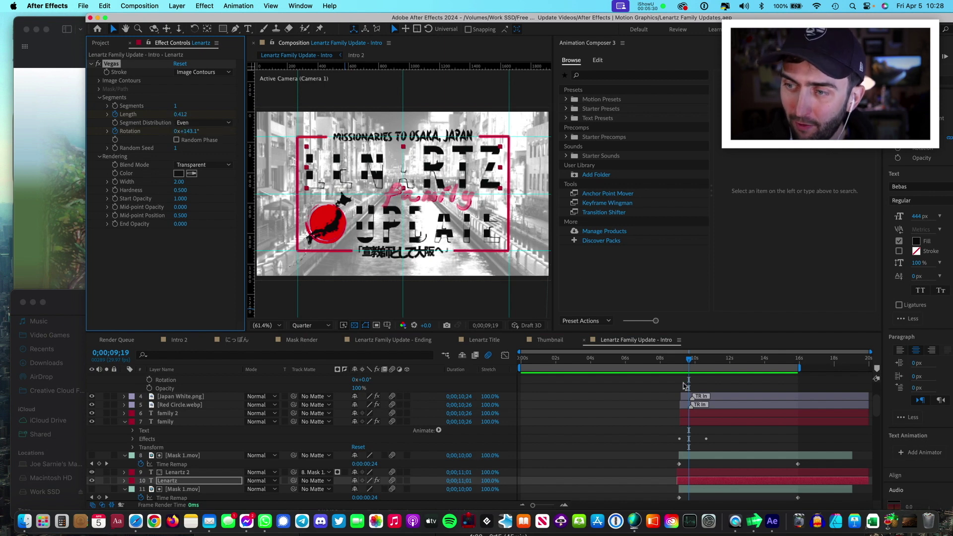
click(197, 474)
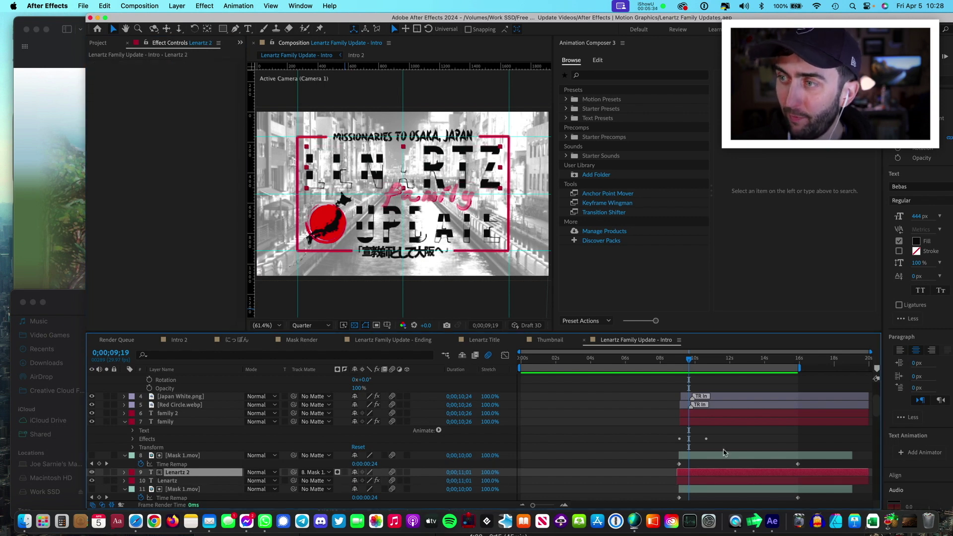
Select the Mask 1.mov matte above the family-name text and make it visible at 0;00;10;19.
drag(687, 362, 705, 365)
click(330, 148)
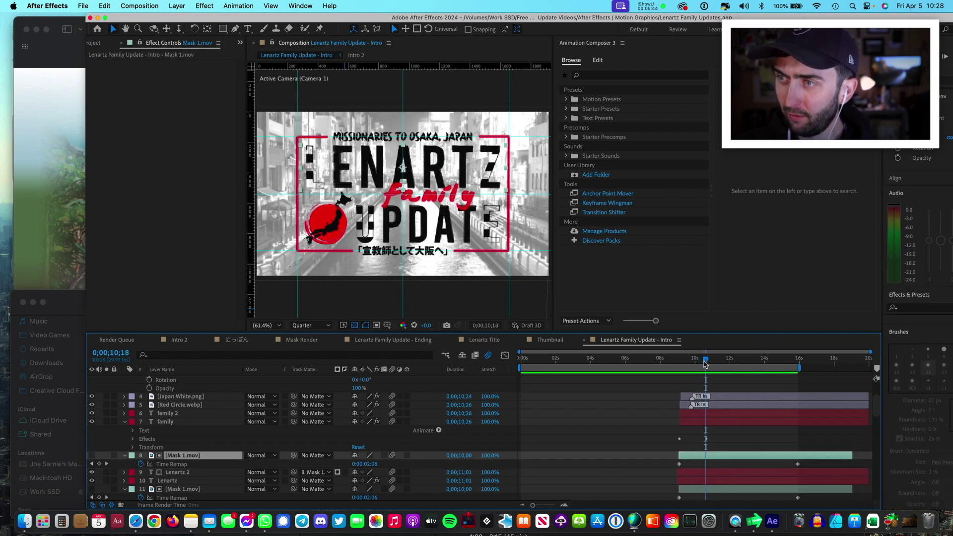
drag(705, 365, 702, 366)
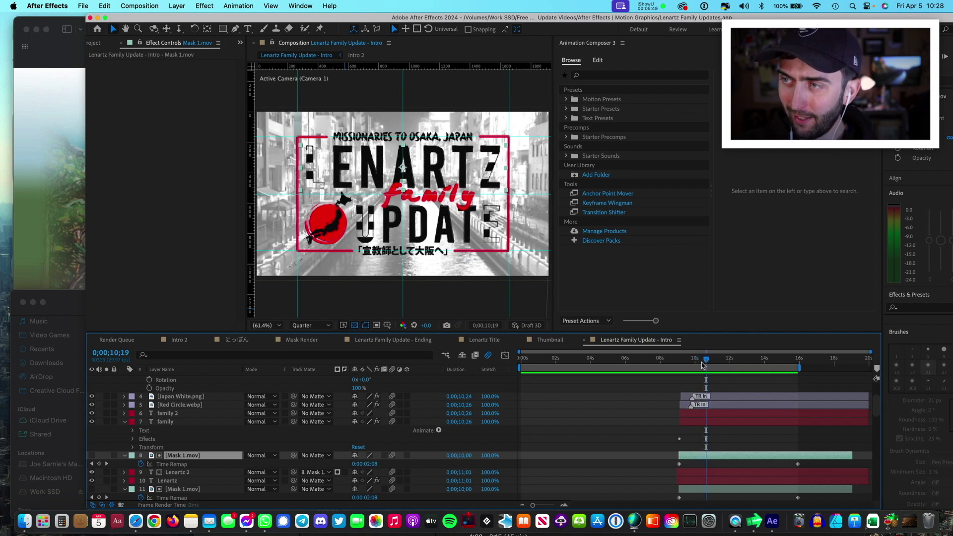
click(91, 455)
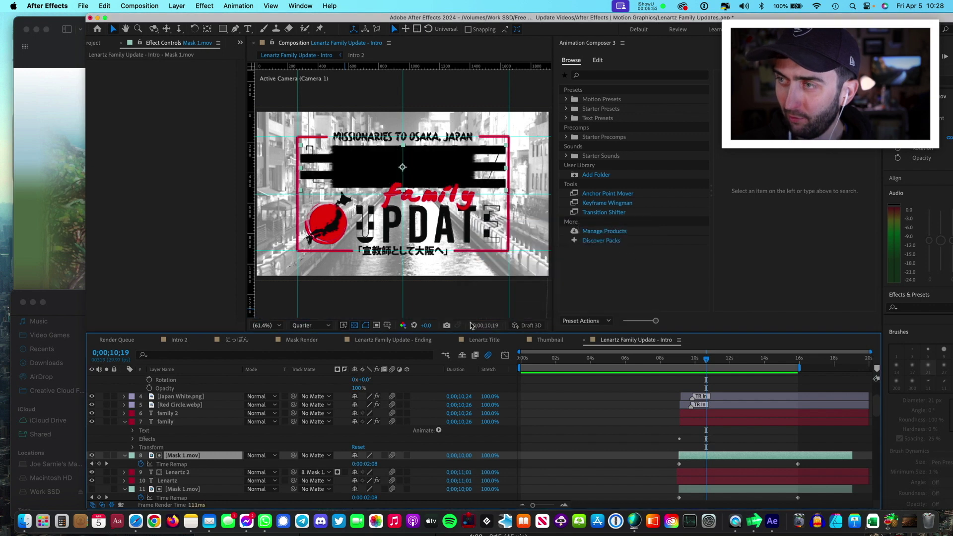
Preview the visible matte's wipe over the title from 0;00;09;28 to 0;00;12;05.
mouse_move(702, 363)
mouse_down()
mouse_move(684, 364)
mouse_move(694, 364)
mouse_up()
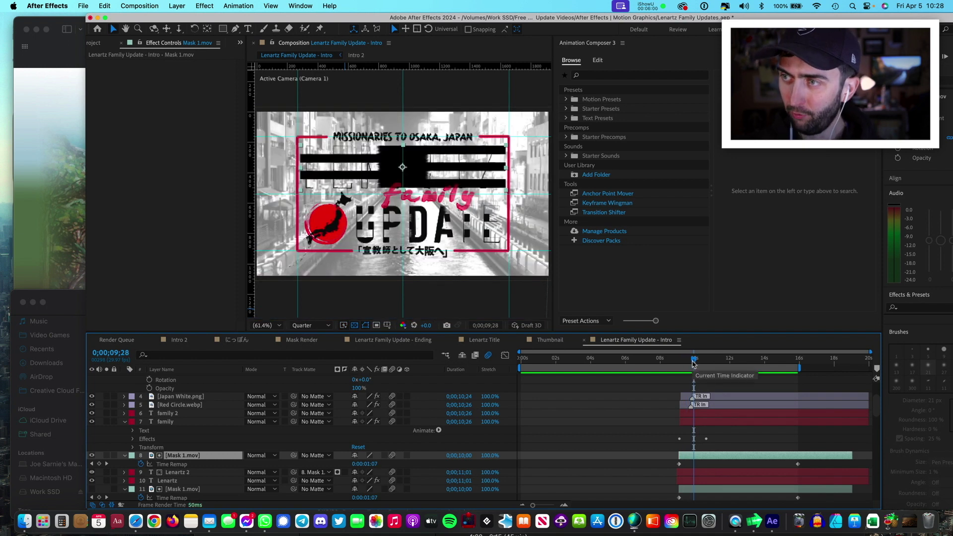
click(693, 364)
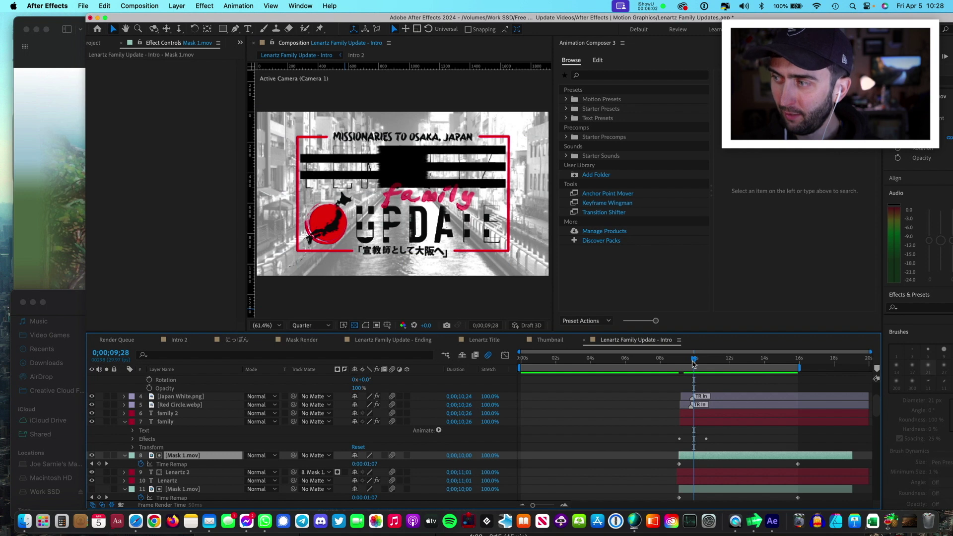
key(space)
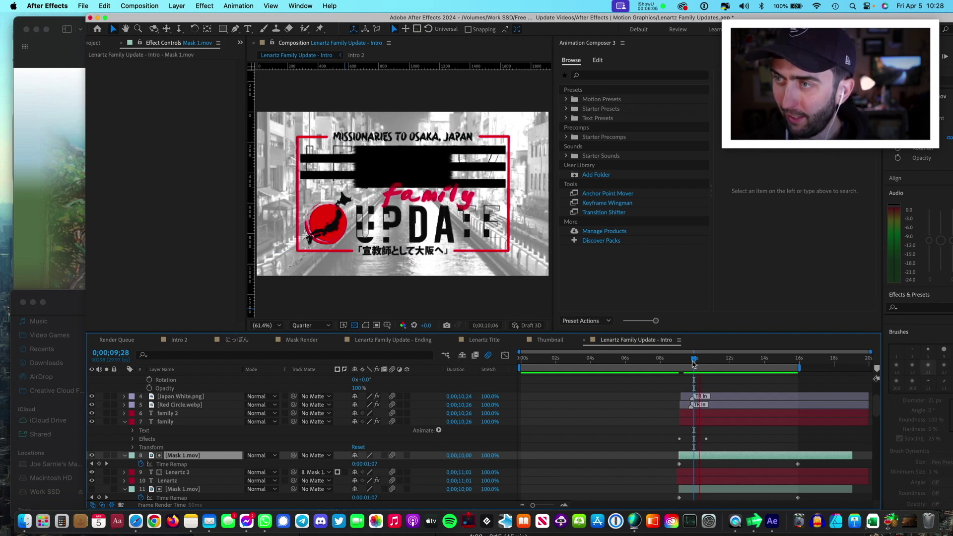
key(space)
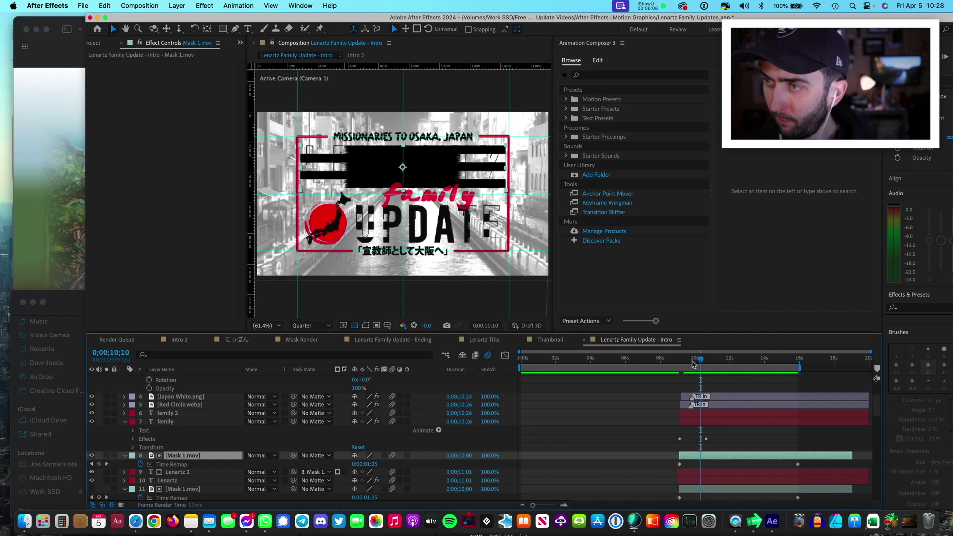
drag(689, 361, 734, 363)
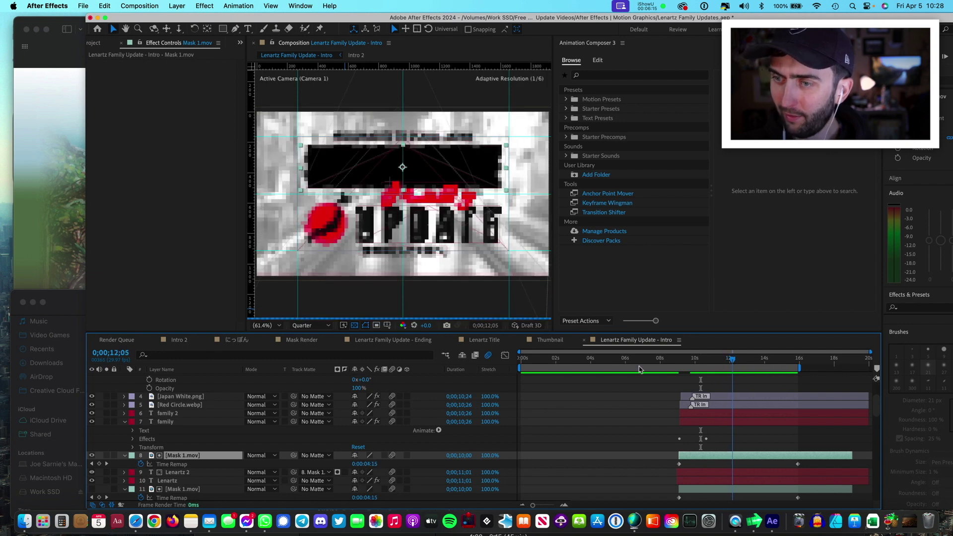
Hide the Mask 1.mov matte again and review the title reveal, then return to the にっぽん scene at 0;00;07;13.
click(91, 456)
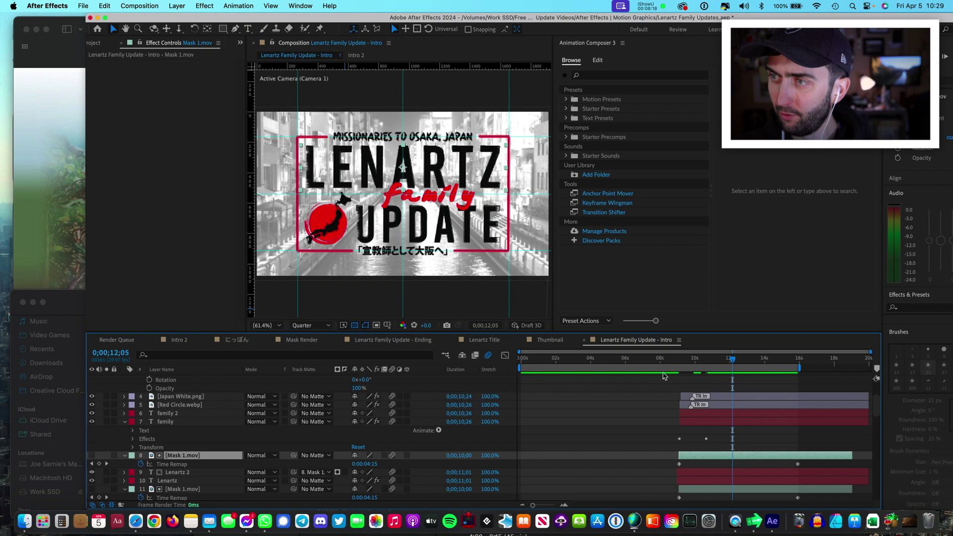
click(698, 364)
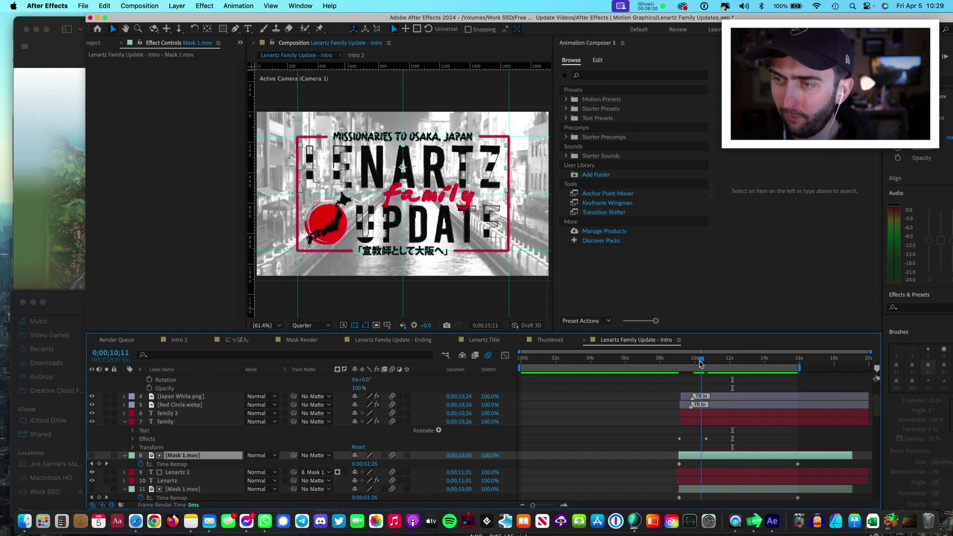
key(super+Down)
click(744, 363)
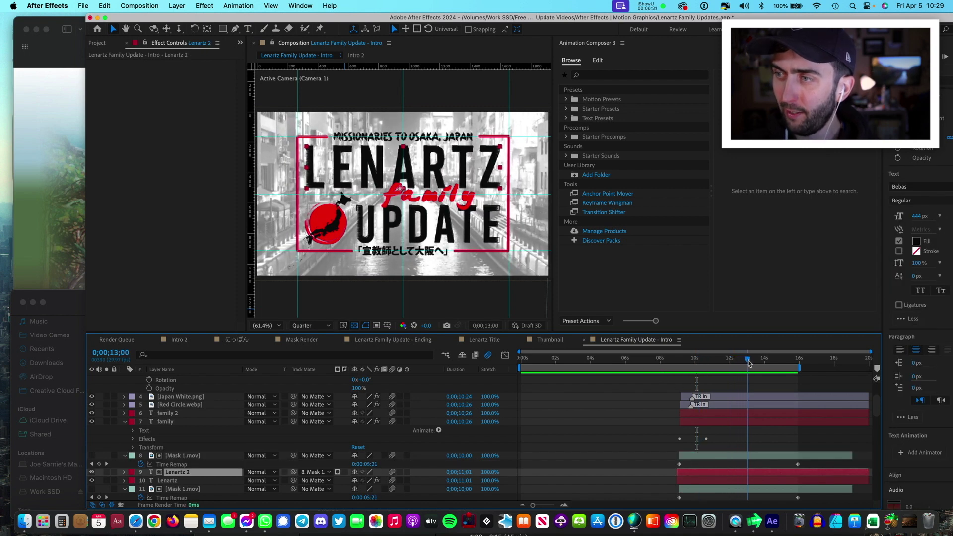
mouse_move(737, 364)
mouse_down()
mouse_move(682, 364)
mouse_move(735, 363)
mouse_up()
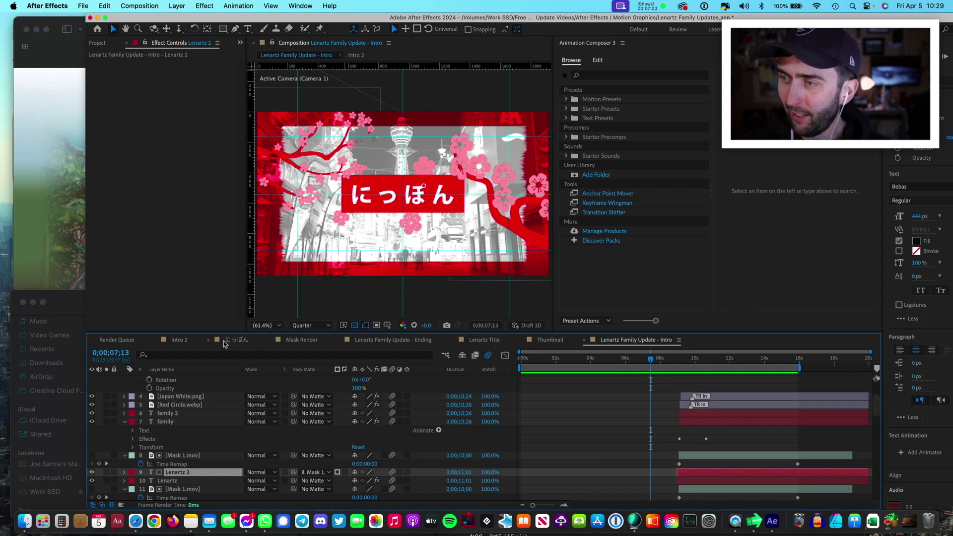
View the Mask Render composition, then open the Ending composition and review its logo and social-handle animation around 0;00;03;28.
click(311, 341)
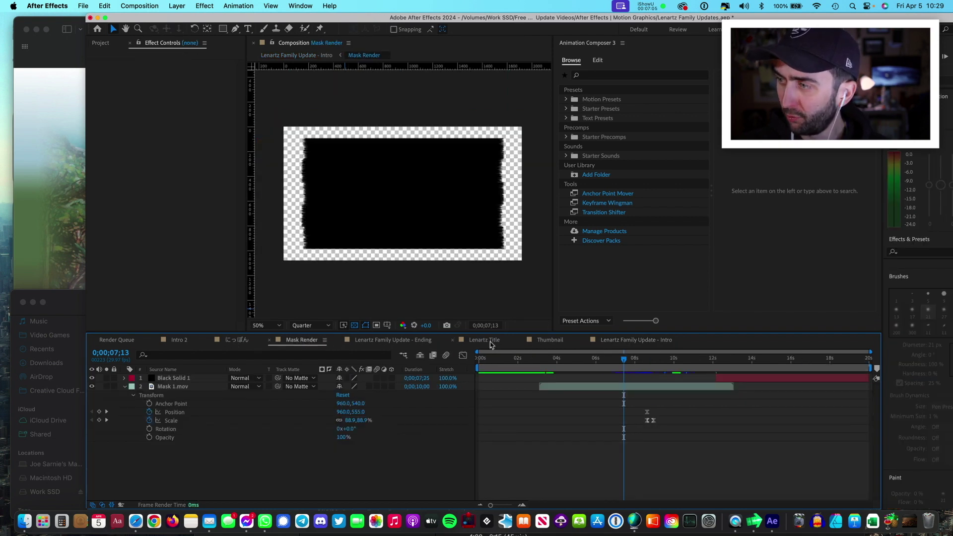
click(388, 340)
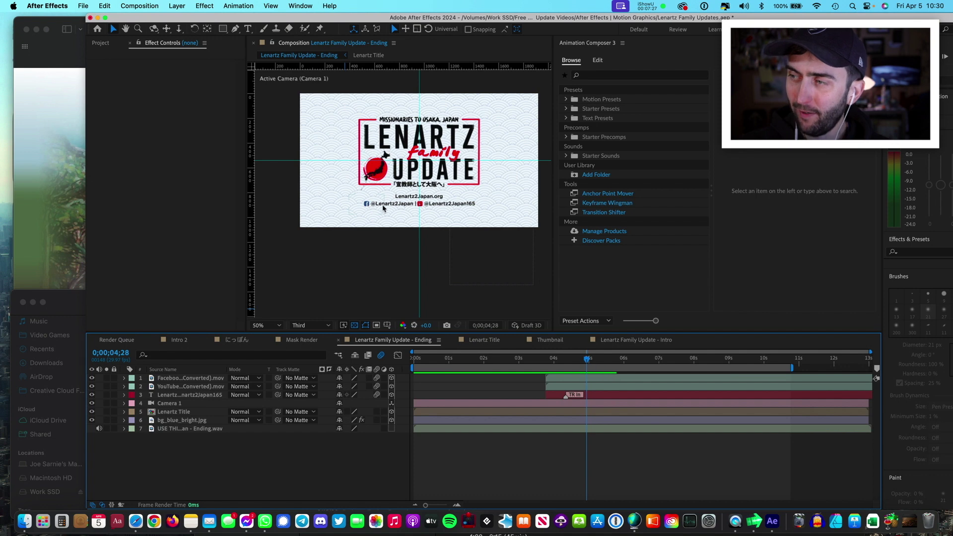
drag(587, 358, 551, 362)
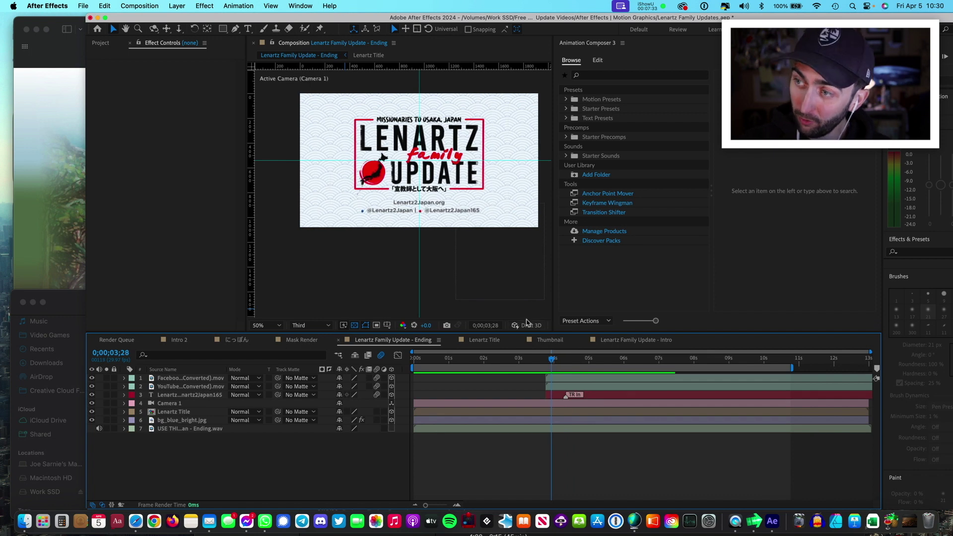
drag(552, 360, 580, 358)
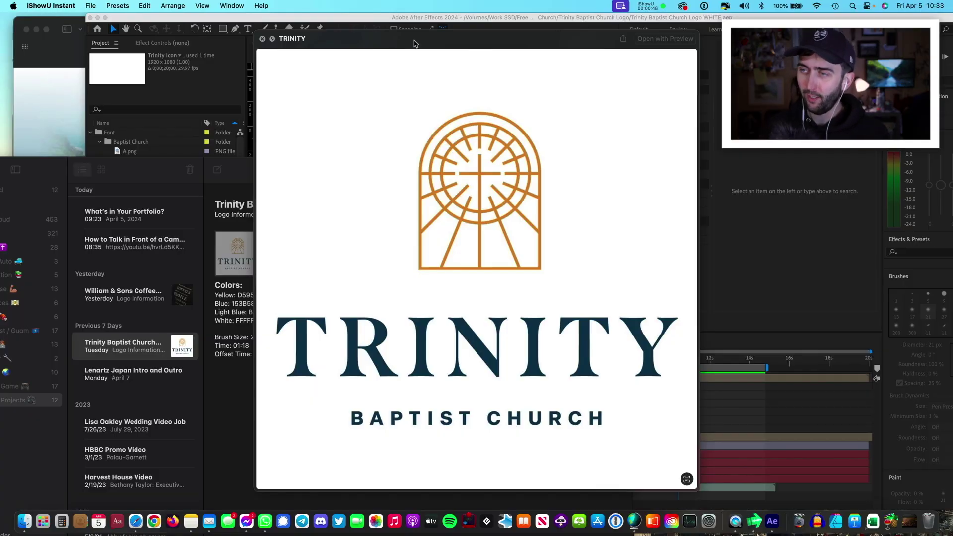
Reposition the Trinity Baptist Church logo preview over the project notes.
drag(414, 43, 391, 47)
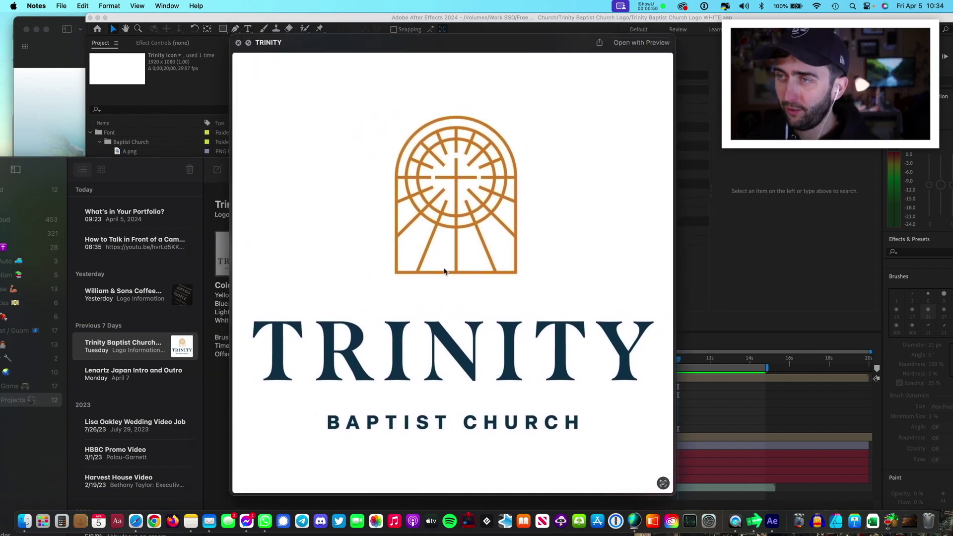